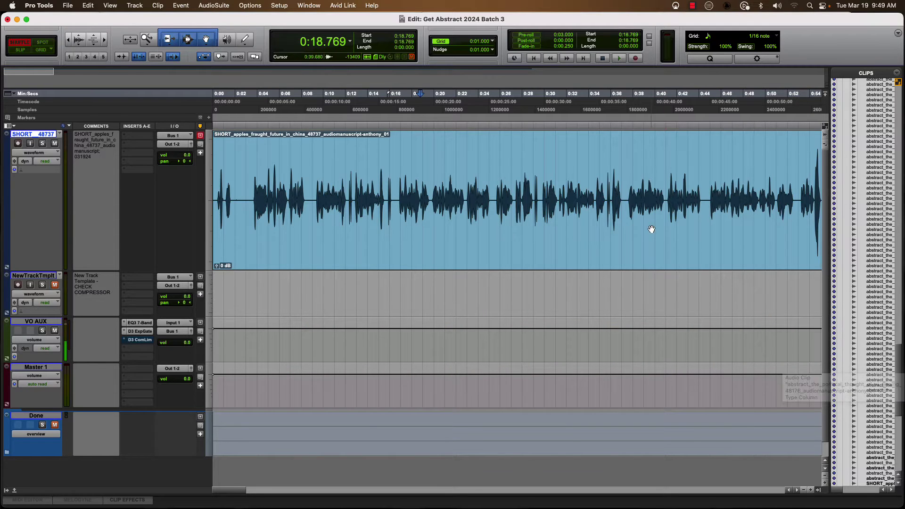
{"action": "scroll", "coordinate": [663, 228], "scroll_direction": "right", "scroll_amount": 5}
{"action": "scroll", "coordinate": [662, 228], "scroll_direction": "right", "scroll_amount": 5}
- Split the voiceover clip at three points, undo back to one clip, then widen the Clips list
{"action": "left_click", "coordinate": [613, 190]}
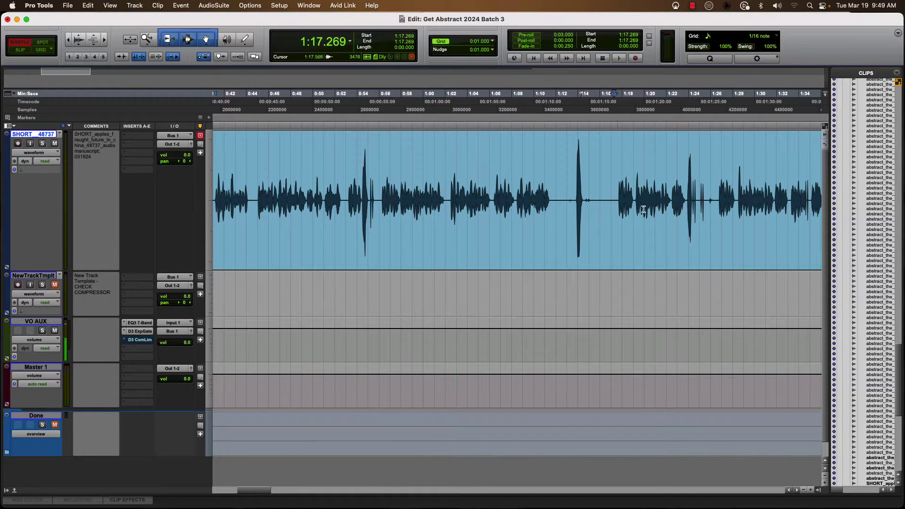
{"action": "key", "text": "super+e"}
{"action": "left_click", "coordinate": [735, 184]}
{"action": "key", "text": "super+e"}
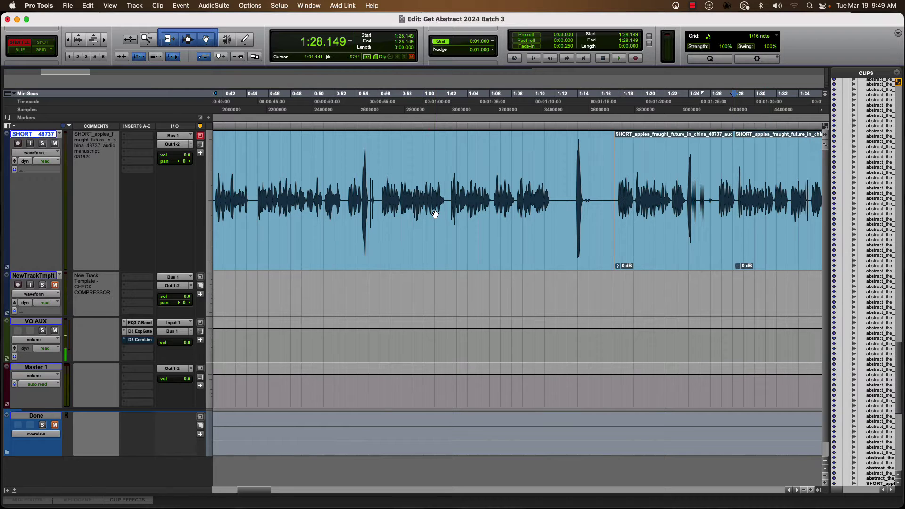
{"action": "left_click", "coordinate": [433, 212]}
{"action": "key", "text": "super+e"}
{"action": "key", "text": "ctrl+z"}
{"action": "key", "text": "super+z"}
{"action": "key", "text": "super+z"}
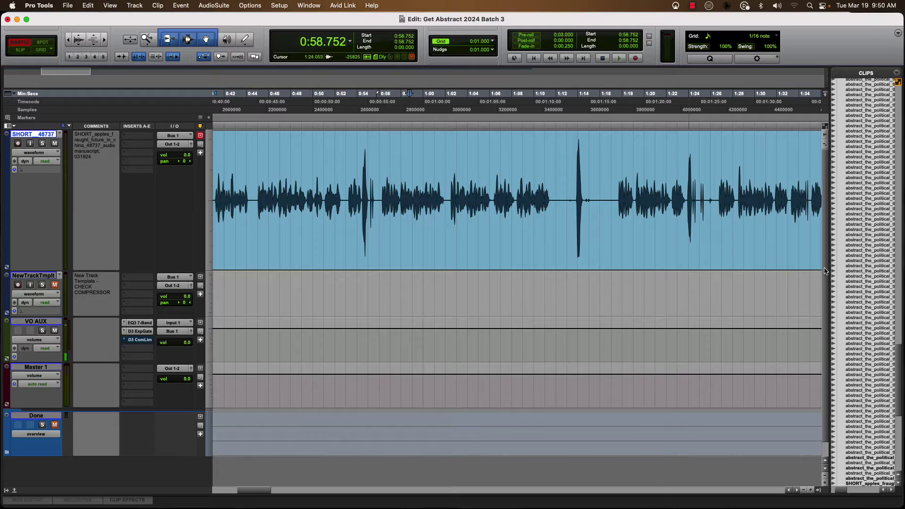
{"action": "left_click_drag", "start_coordinate": [825, 270], "coordinate": [673, 276]}
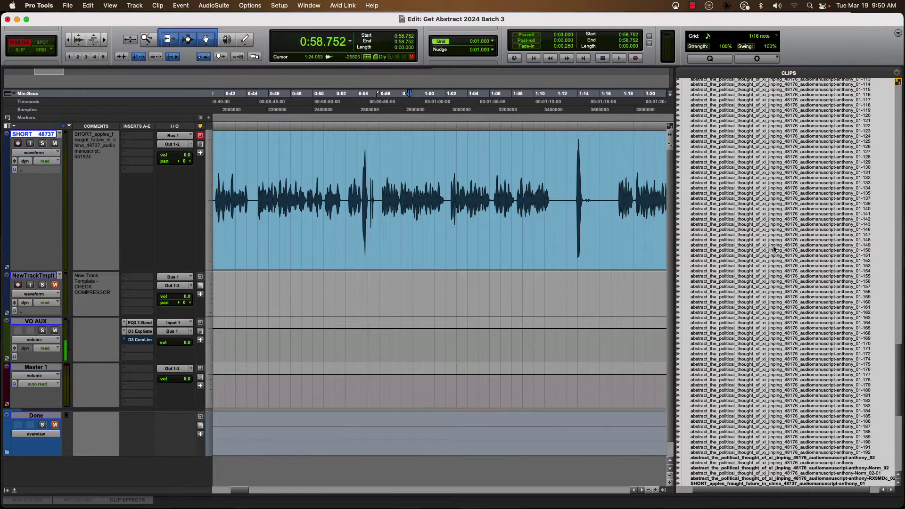
{"action": "scroll", "coordinate": [775, 249], "scroll_direction": "up", "scroll_amount": 5}
{"action": "scroll", "coordinate": [774, 249], "scroll_direction": "up", "scroll_amount": 5}
{"action": "scroll", "coordinate": [774, 249], "scroll_direction": "up", "scroll_amount": 5}
{"action": "scroll", "coordinate": [774, 249], "scroll_direction": "up", "scroll_amount": 5}
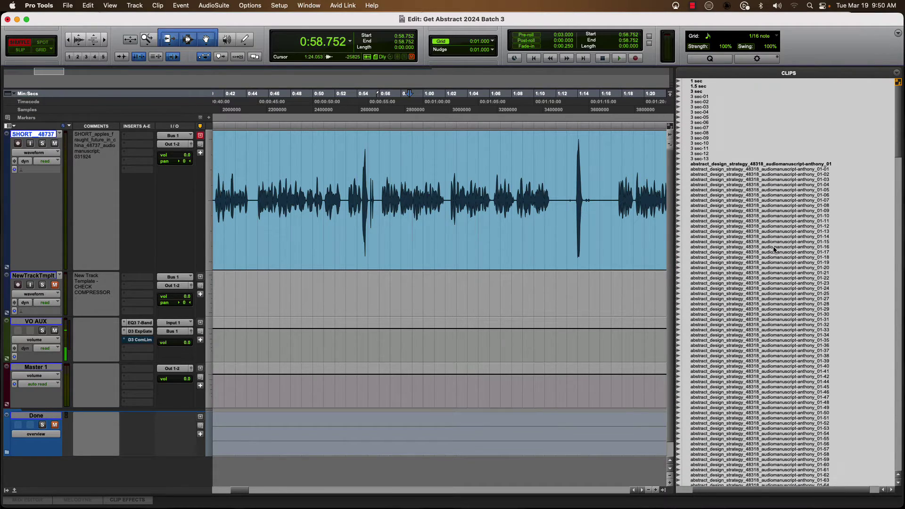
{"action": "scroll", "coordinate": [774, 249], "scroll_direction": "down", "scroll_amount": 5}
{"action": "scroll", "coordinate": [774, 251], "scroll_direction": "down", "scroll_amount": 5}
{"action": "scroll", "coordinate": [776, 258], "scroll_direction": "down", "scroll_amount": 5}
{"action": "scroll", "coordinate": [776, 267], "scroll_direction": "down", "scroll_amount": 5}
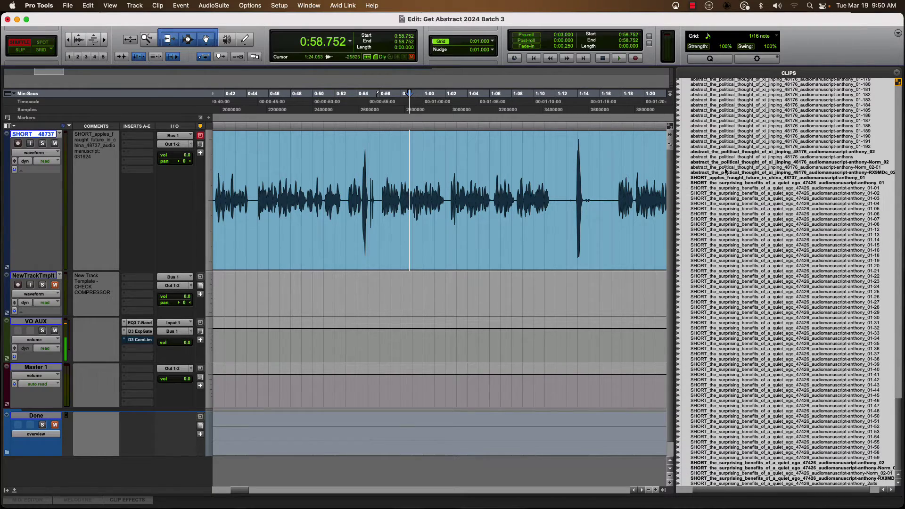
{"action": "scroll", "coordinate": [728, 168], "scroll_direction": "up", "scroll_amount": 5}
{"action": "scroll", "coordinate": [728, 170], "scroll_direction": "up", "scroll_amount": 5}
{"action": "scroll", "coordinate": [728, 172], "scroll_direction": "up", "scroll_amount": 5}
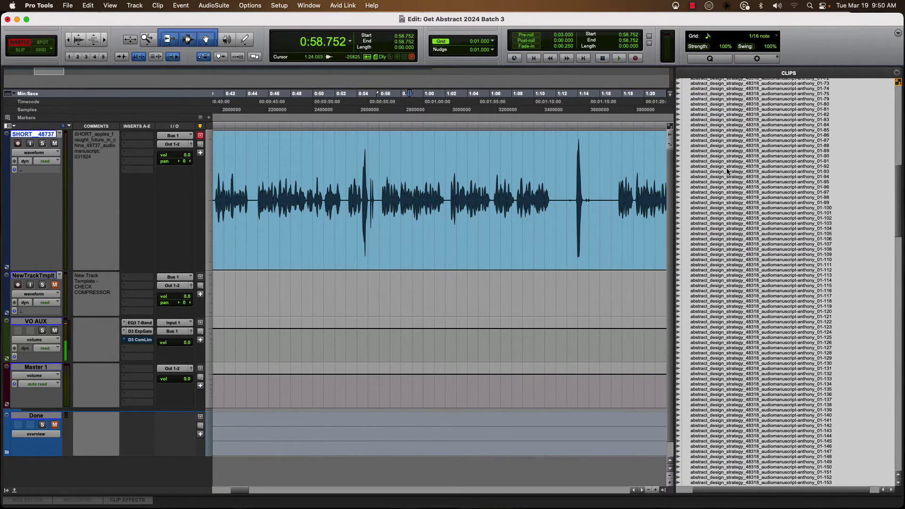
{"action": "scroll", "coordinate": [742, 261], "scroll_direction": "up", "scroll_amount": 5}
{"action": "scroll", "coordinate": [742, 261], "scroll_direction": "down", "scroll_amount": 5}
{"action": "scroll", "coordinate": [742, 262], "scroll_direction": "down", "scroll_amount": 5}
{"action": "scroll", "coordinate": [742, 265], "scroll_direction": "down", "scroll_amount": 3}
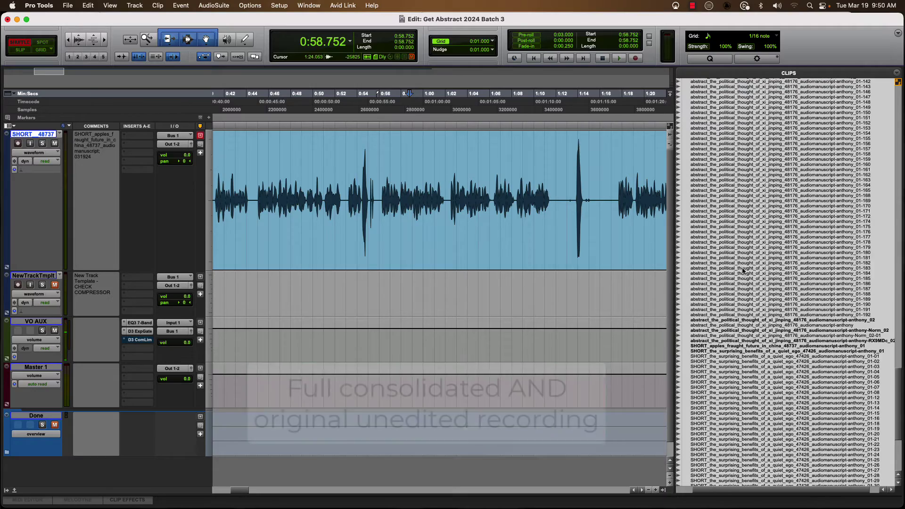
{"action": "scroll", "coordinate": [743, 275], "scroll_direction": "down", "scroll_amount": 5}
{"action": "scroll", "coordinate": [743, 274], "scroll_direction": "up", "scroll_amount": 5}
{"action": "scroll", "coordinate": [742, 274], "scroll_direction": "up", "scroll_amount": 5}
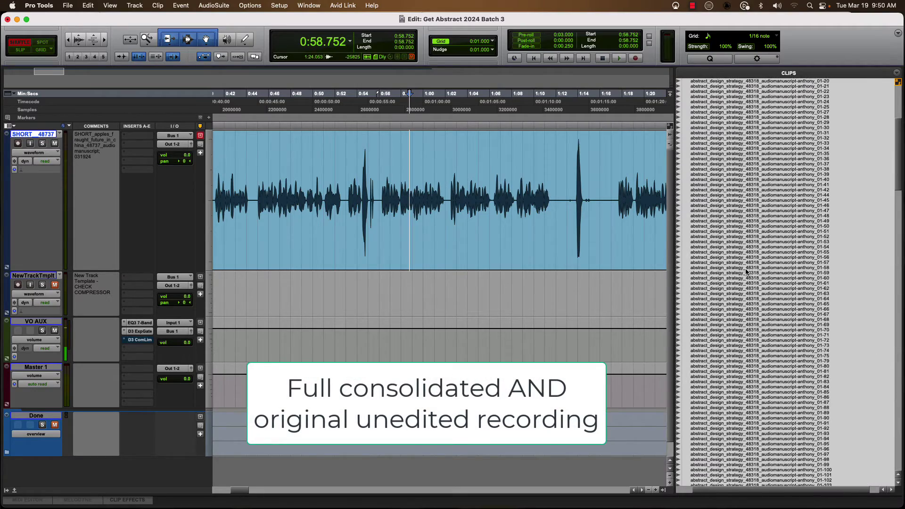
{"action": "scroll", "coordinate": [742, 273], "scroll_direction": "up", "scroll_amount": 3}
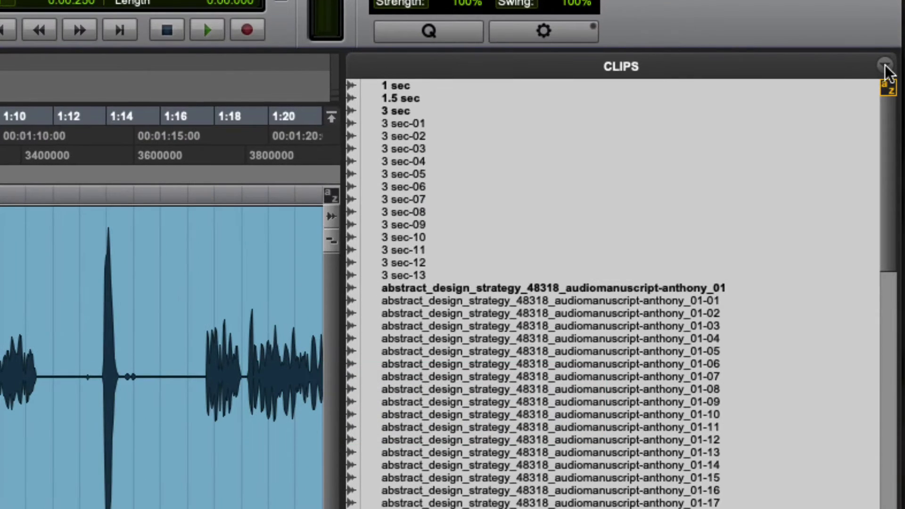
- Select Unused Audio Except Whole Files from the Clips list options menu
{"action": "left_click", "coordinate": [885, 66]}
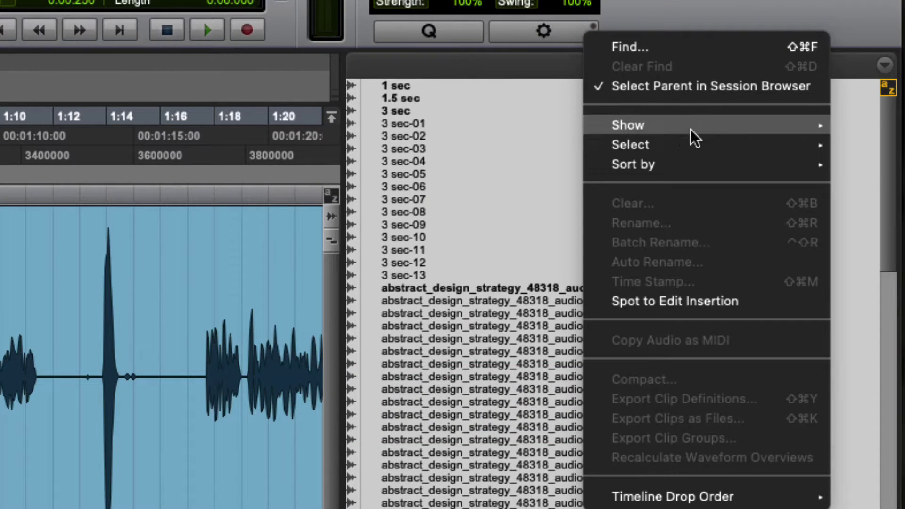
{"action": "mouse_move", "coordinate": [630, 144]}
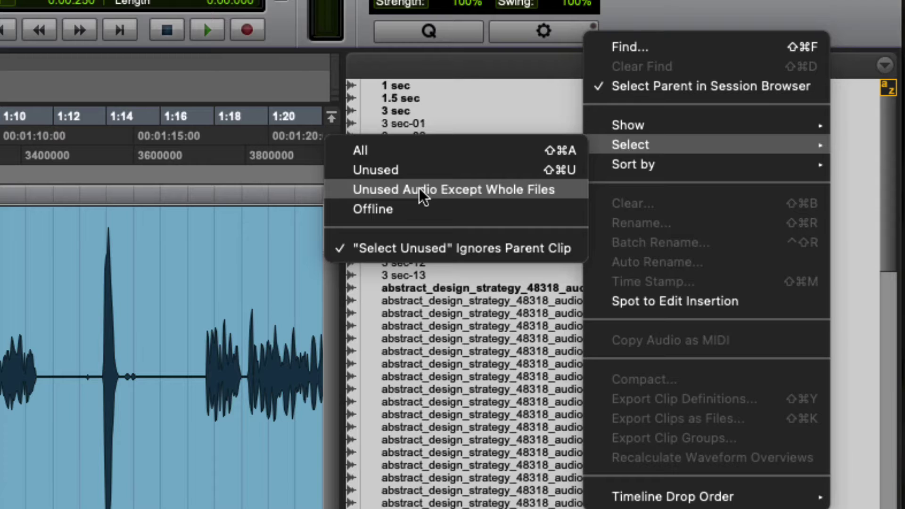
{"action": "left_click", "coordinate": [419, 188]}
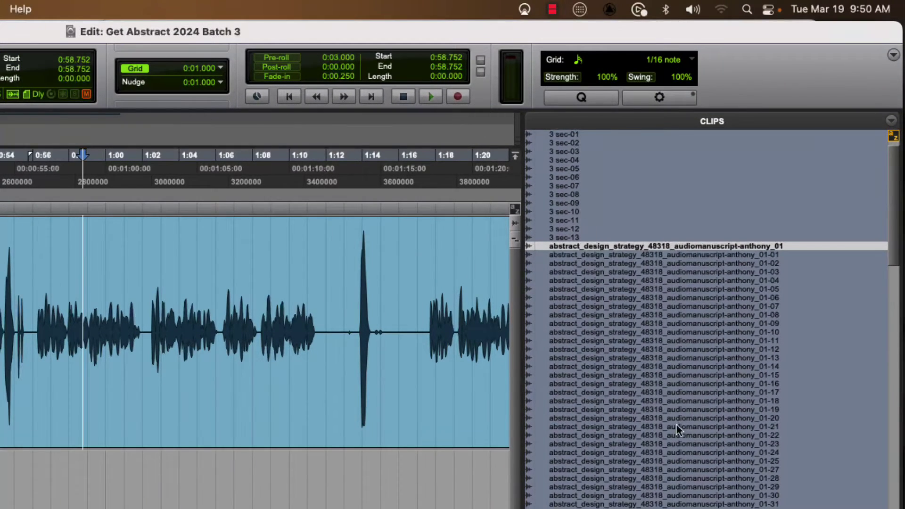
{"action": "scroll", "coordinate": [676, 423], "scroll_direction": "down", "scroll_amount": 1}
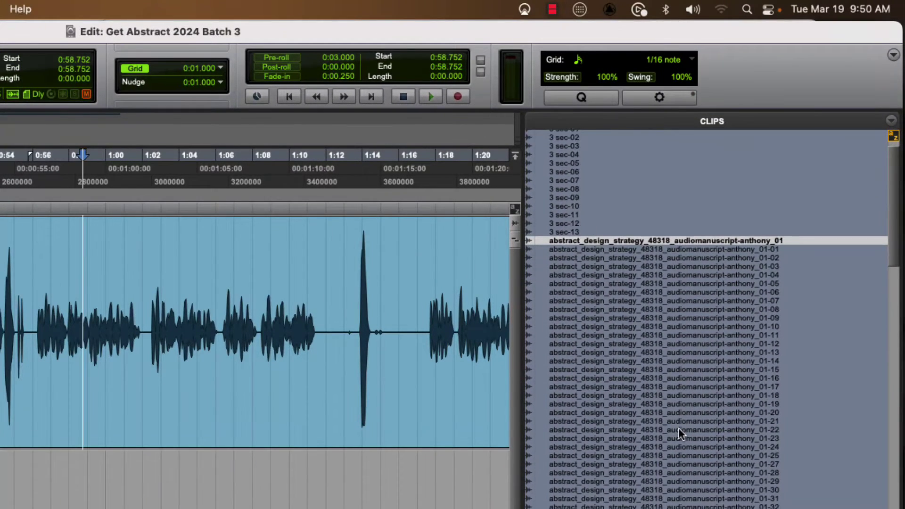
{"action": "scroll", "coordinate": [678, 428], "scroll_direction": "down", "scroll_amount": 3}
{"action": "scroll", "coordinate": [676, 429], "scroll_direction": "down", "scroll_amount": 10}
{"action": "scroll", "coordinate": [676, 428], "scroll_direction": "down", "scroll_amount": 10}
{"action": "scroll", "coordinate": [676, 428], "scroll_direction": "down", "scroll_amount": 5}
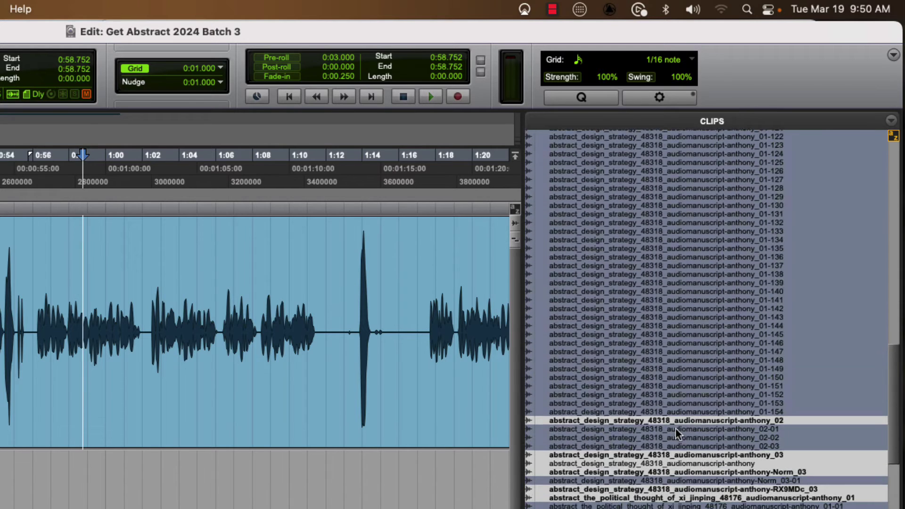
{"action": "scroll", "coordinate": [664, 418], "scroll_direction": "down", "scroll_amount": 2}
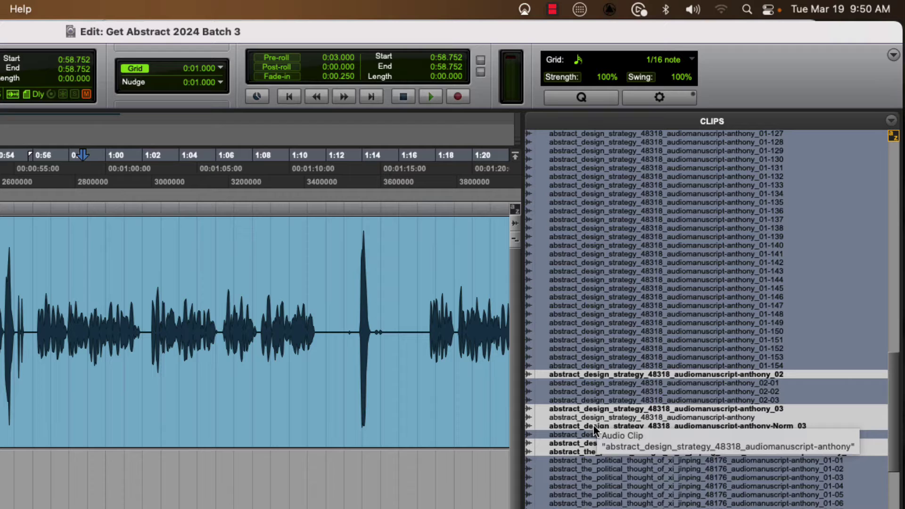
{"action": "scroll", "coordinate": [604, 397], "scroll_direction": "up", "scroll_amount": 20}
{"action": "scroll", "coordinate": [607, 396], "scroll_direction": "up", "scroll_amount": 3}
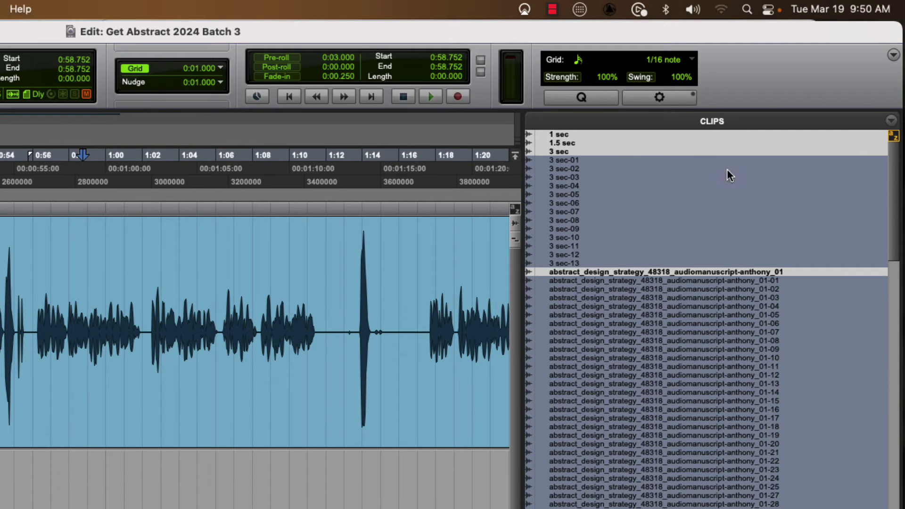
- Reset the selection, then reselect unused audio clips except whole files
{"action": "left_click", "coordinate": [623, 144]}
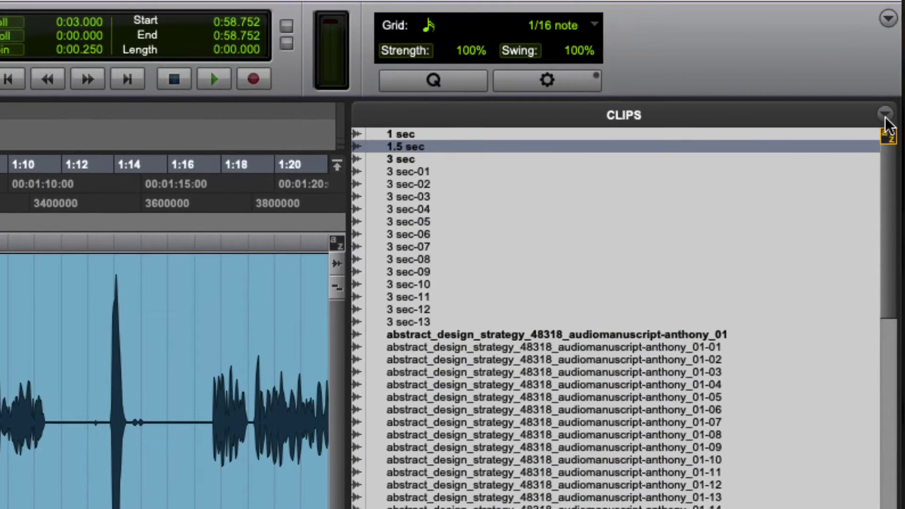
{"action": "left_click", "coordinate": [891, 120]}
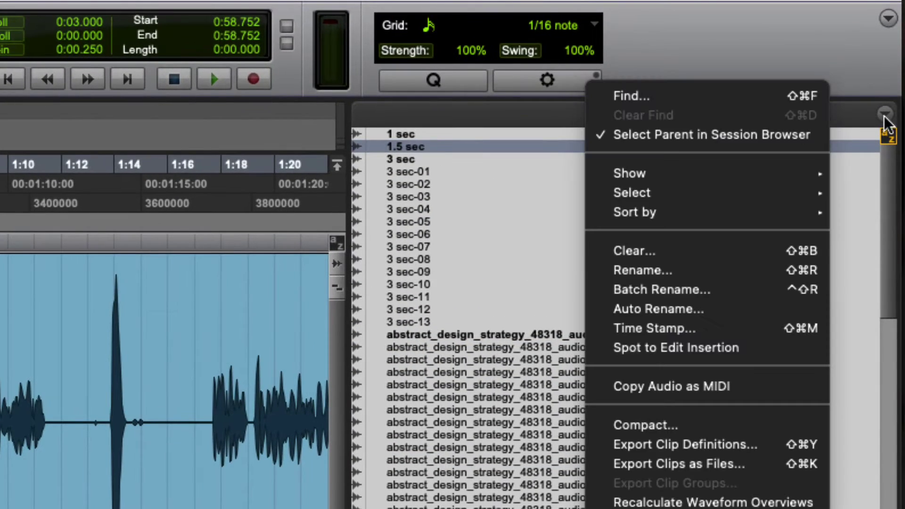
{"action": "mouse_move", "coordinate": [632, 192]}
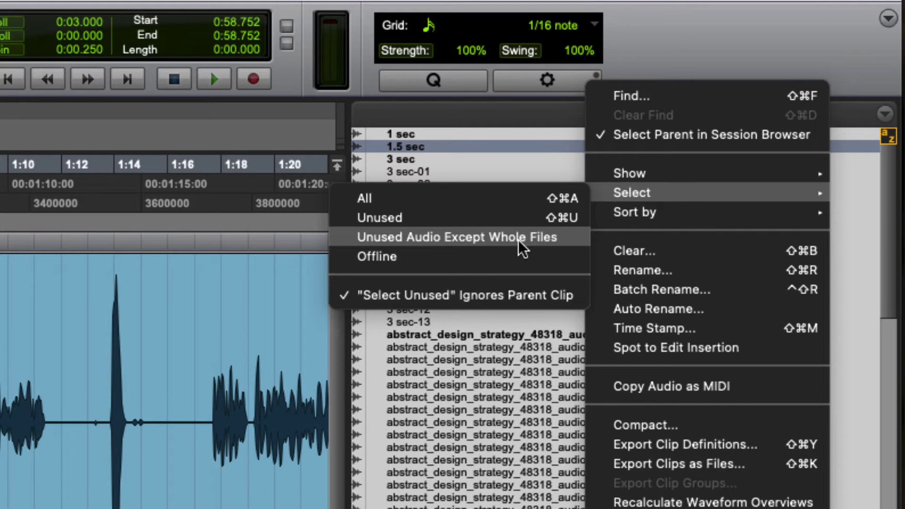
{"action": "left_click", "coordinate": [517, 238]}
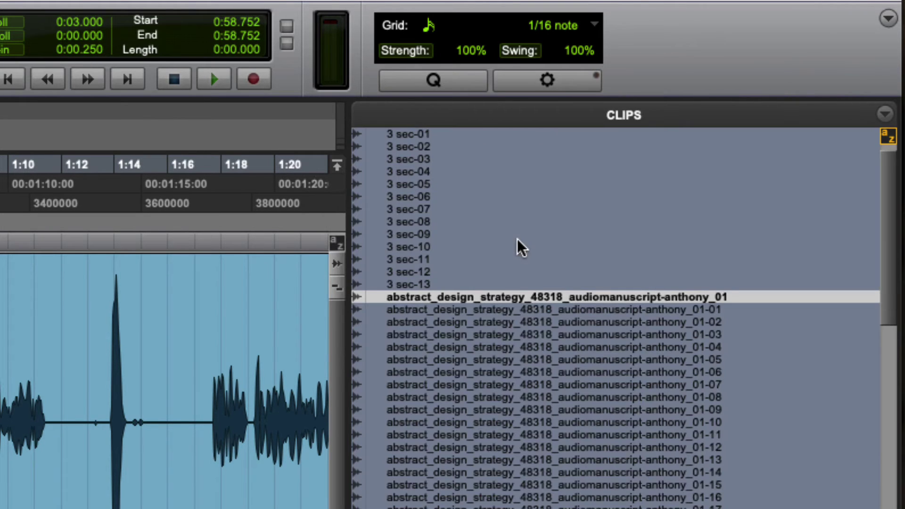
- Clear the selected unused clips and confirm their removal from the session
{"action": "left_click", "coordinate": [886, 116]}
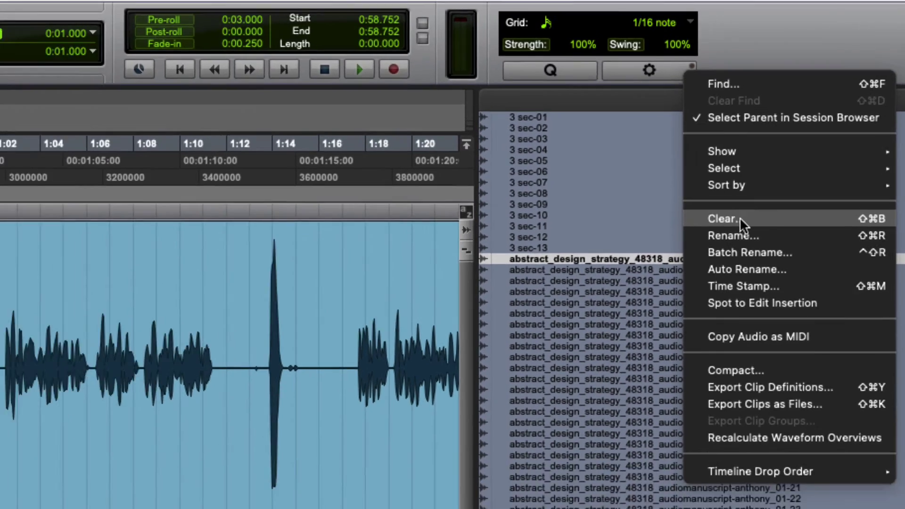
{"action": "left_click", "coordinate": [651, 249]}
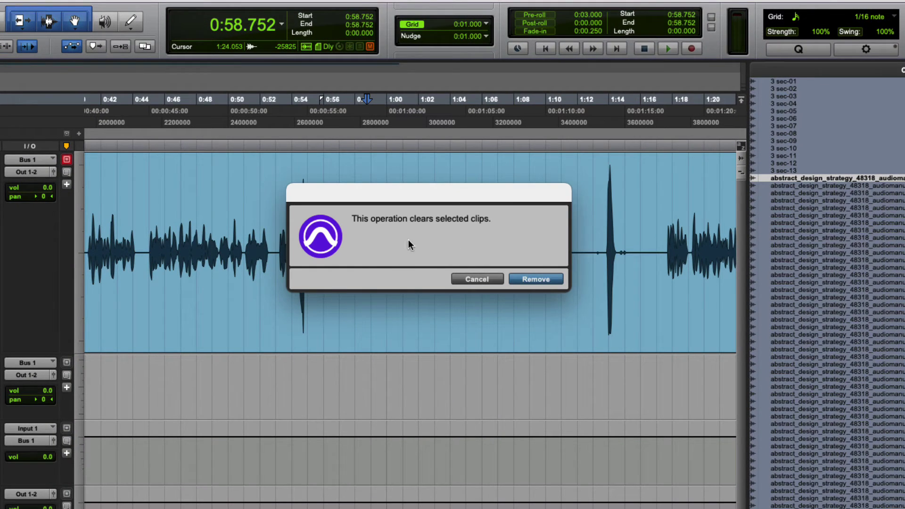
{"action": "left_click", "coordinate": [538, 278]}
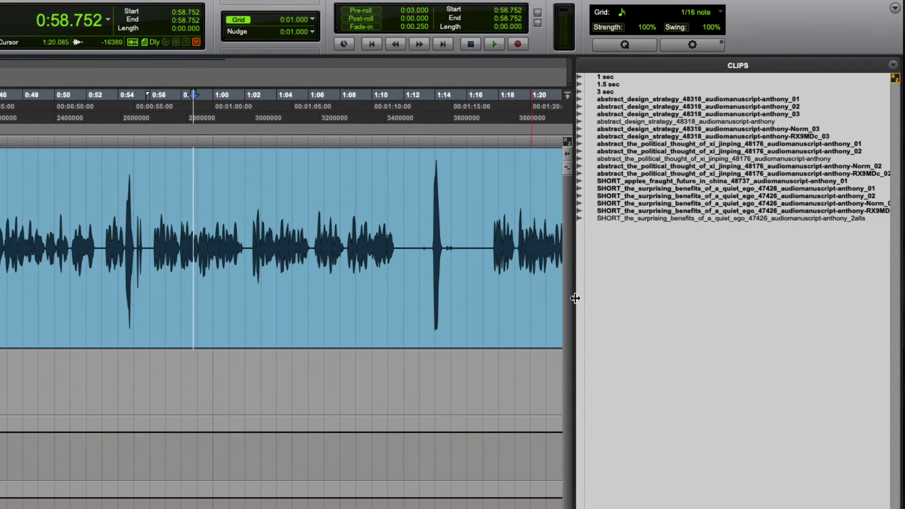
- Narrow the Clips list in two passes, giving the timeline extra width
{"action": "left_click_drag", "start_coordinate": [575, 297], "coordinate": [759, 293]}
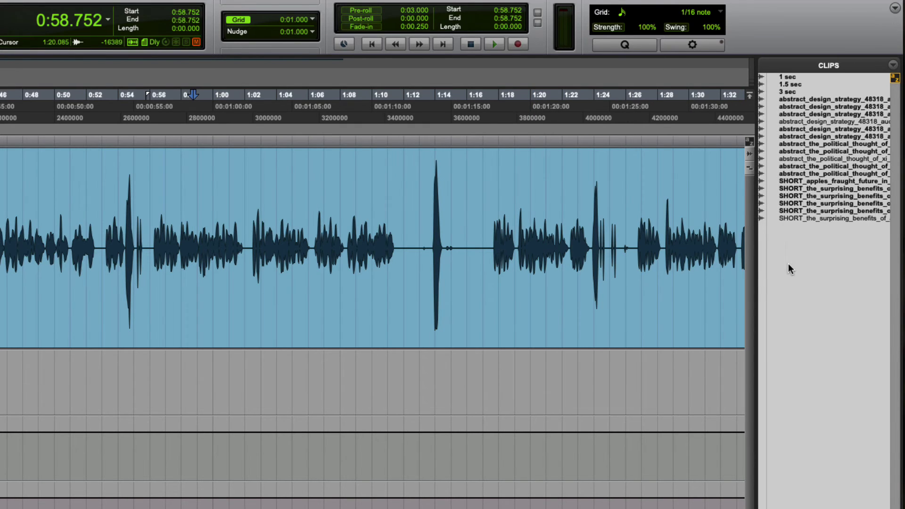
{"action": "left_click_drag", "start_coordinate": [756, 271], "coordinate": [800, 256]}
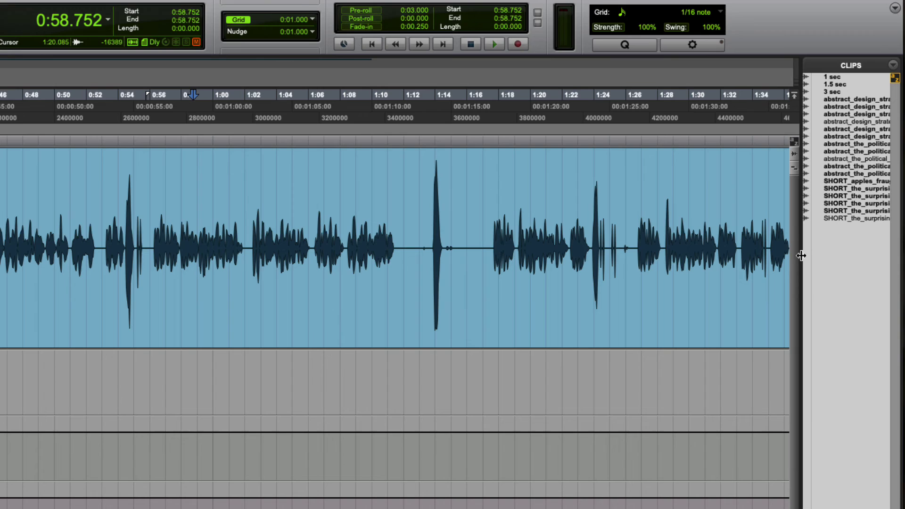